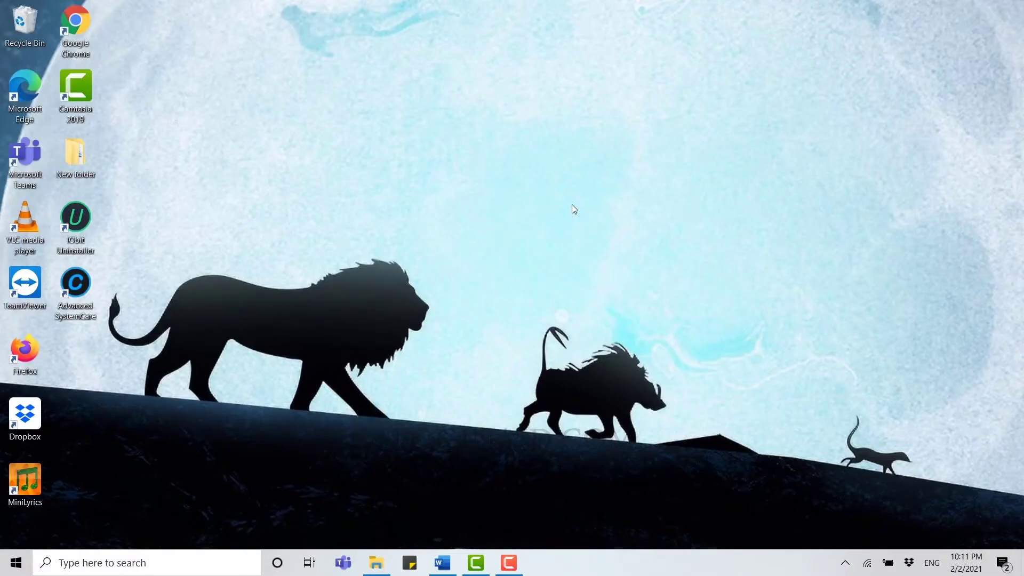
Launch Google Chrome from its desktop shortcut.
{"action": "double_click", "coordinate": [60, 33]}
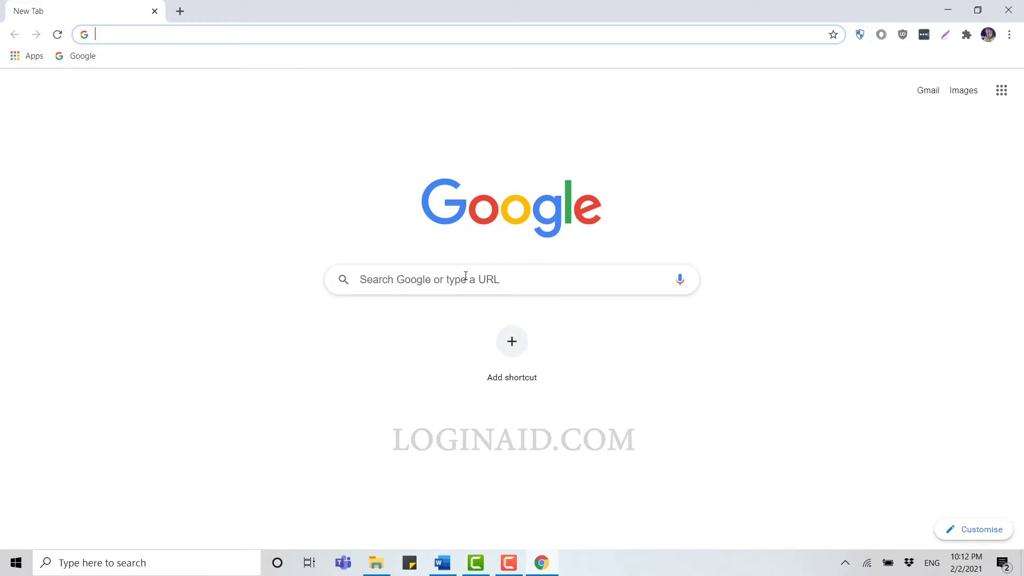
Open twitch.com in a new incognito window and bring up the sign-up form.
{"action": "key", "text": "ctrl+shift+n"}
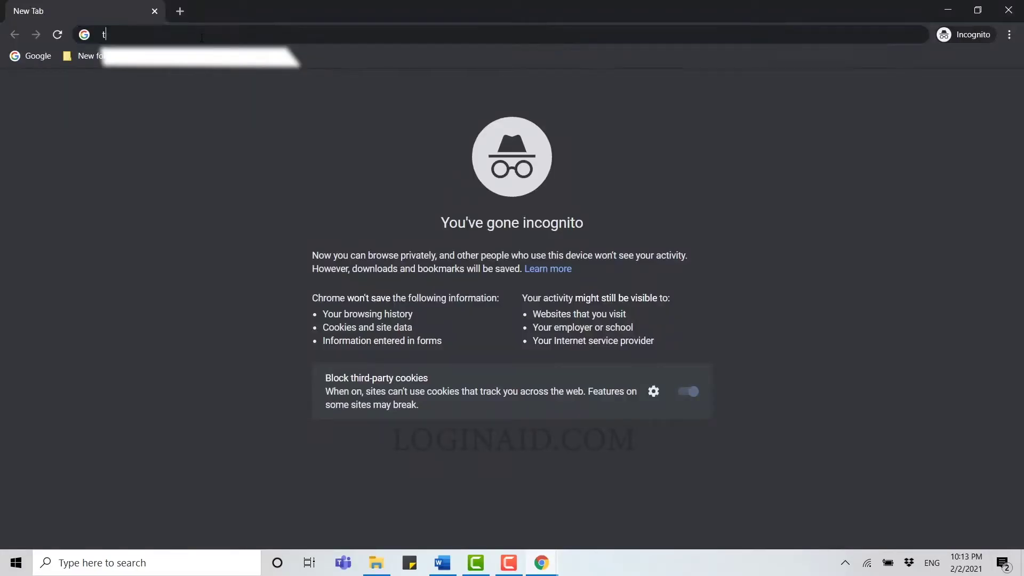
{"action": "type", "text": "twitch.com"}
{"action": "key", "text": "Return"}
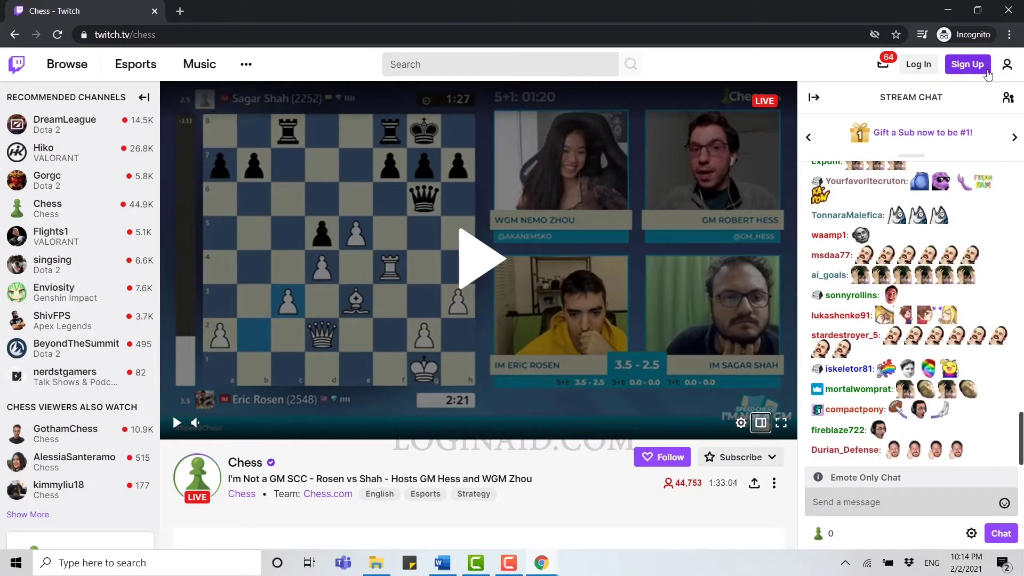
{"action": "left_click", "coordinate": [967, 65]}
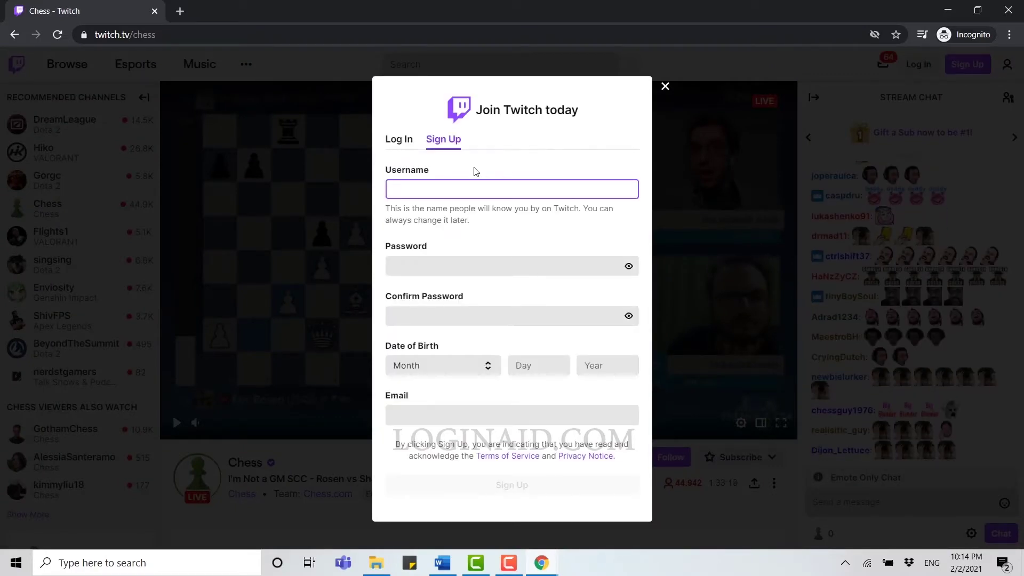
Look over the sign-up form's password, confirm-password, birth-month and email fields.
{"action": "left_click", "coordinate": [439, 270]}
{"action": "left_click", "coordinate": [444, 304]}
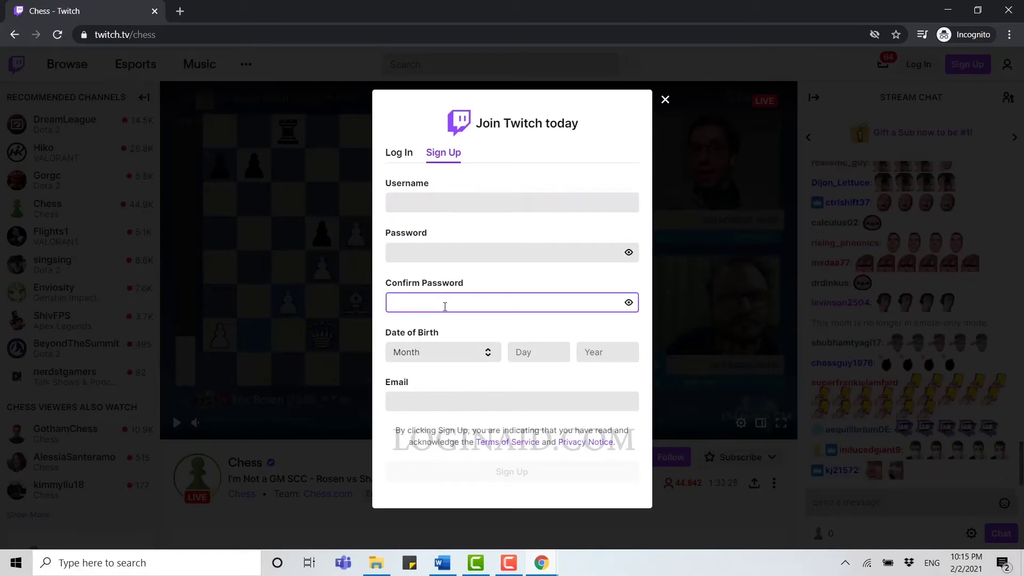
{"action": "left_click", "coordinate": [435, 351]}
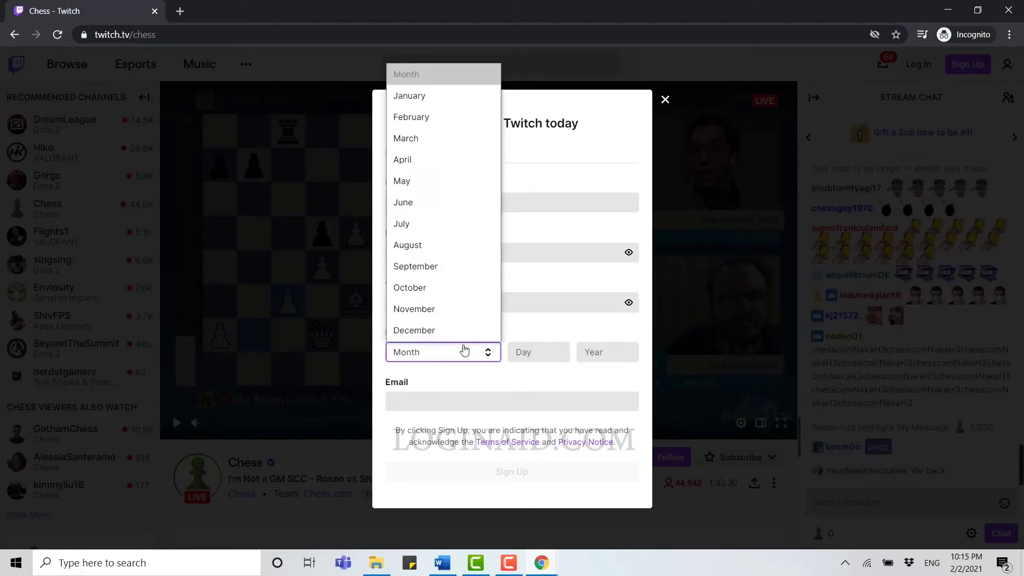
{"action": "left_click", "coordinate": [443, 403]}
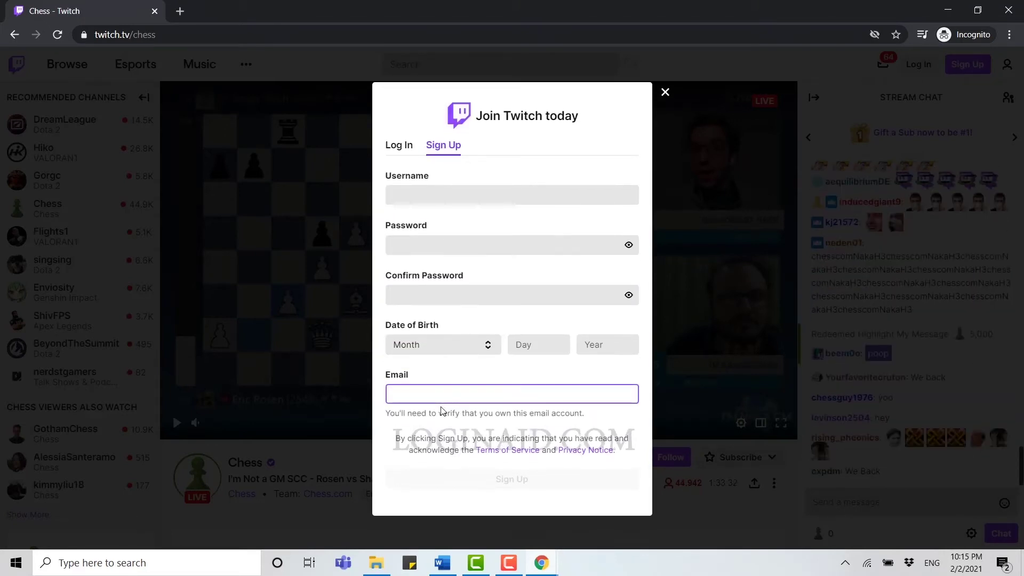
{"action": "left_click", "coordinate": [465, 195]}
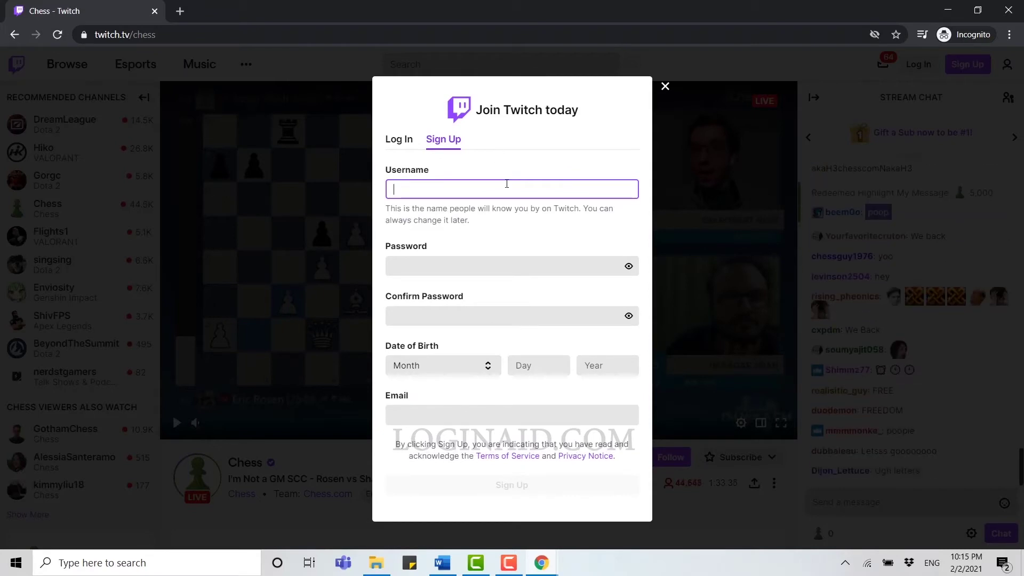
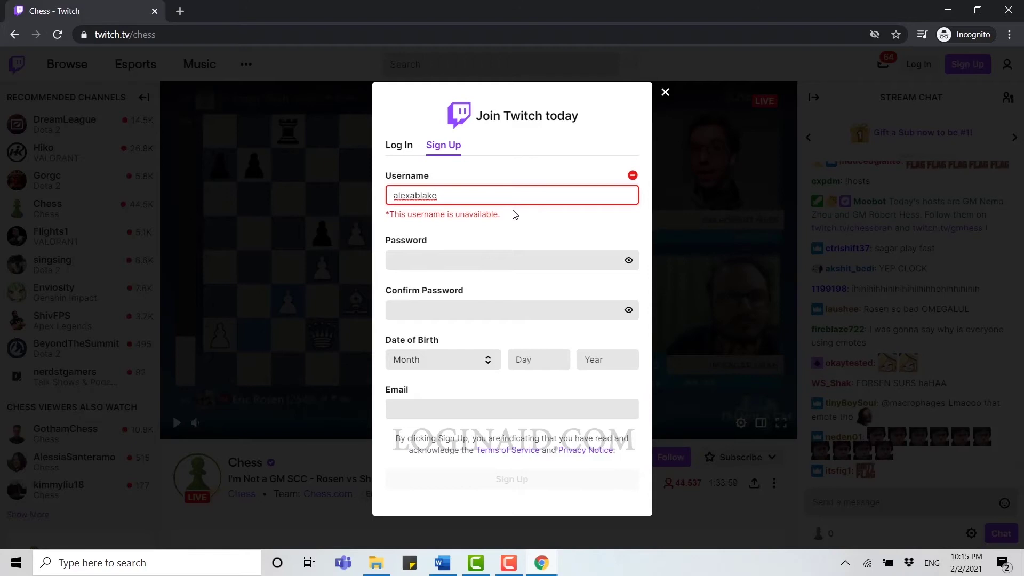
{"action": "left_click", "coordinate": [475, 193]}
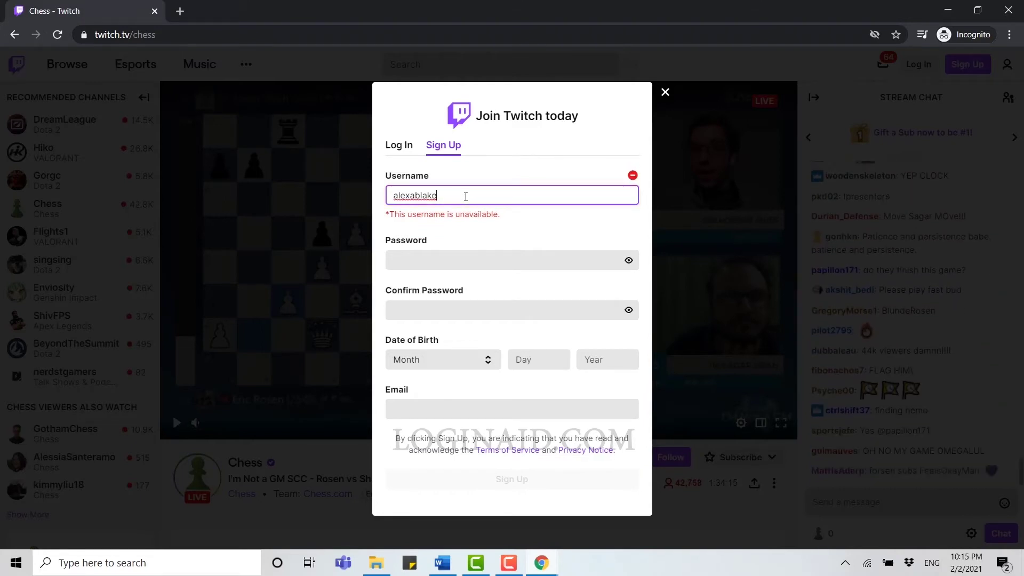
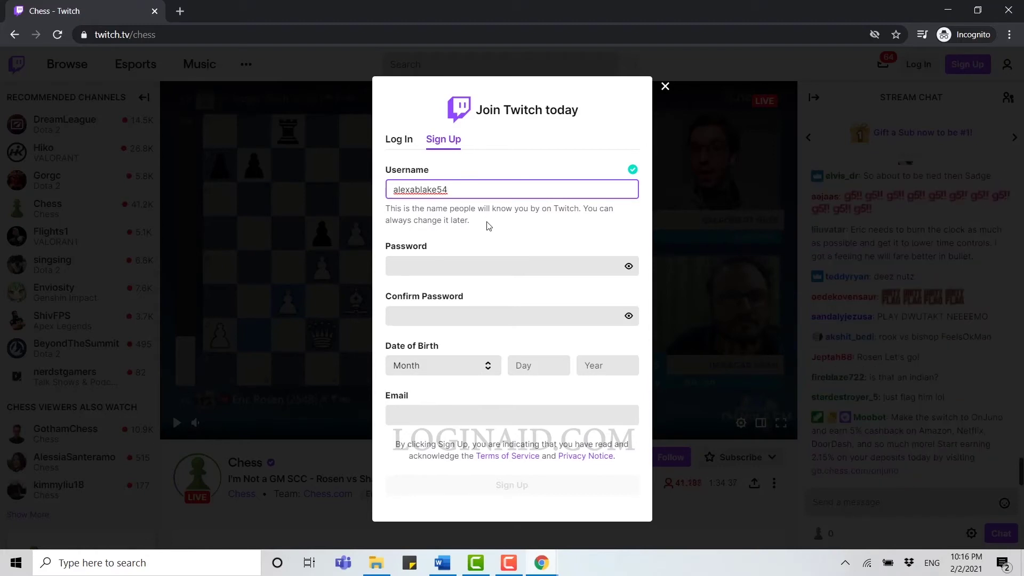
{"action": "left_click", "coordinate": [465, 260]}
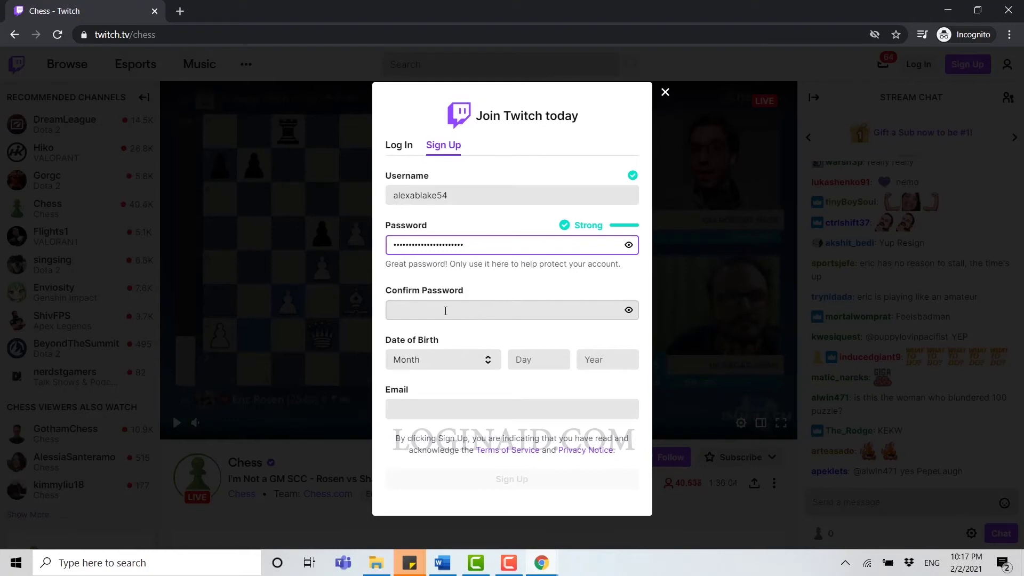
{"action": "left_click", "coordinate": [445, 311]}
{"action": "key", "text": "ctrl+v"}
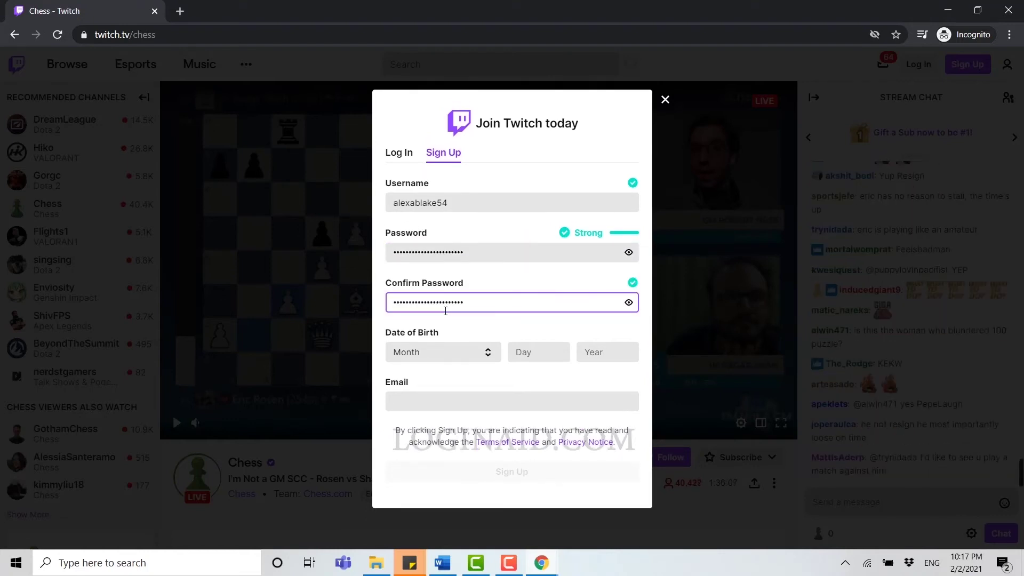
{"action": "left_click", "coordinate": [445, 352]}
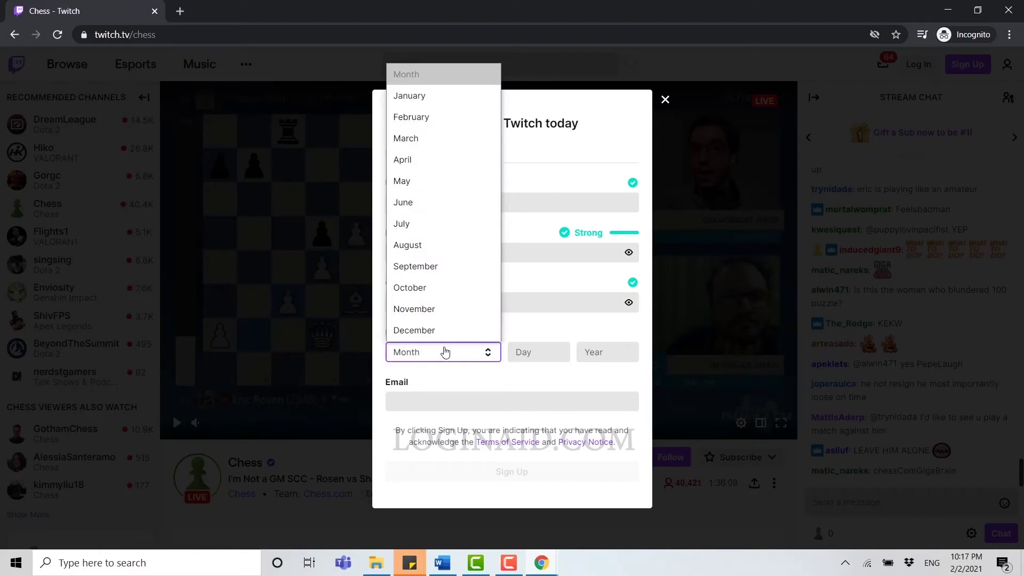
{"action": "left_click", "coordinate": [426, 202]}
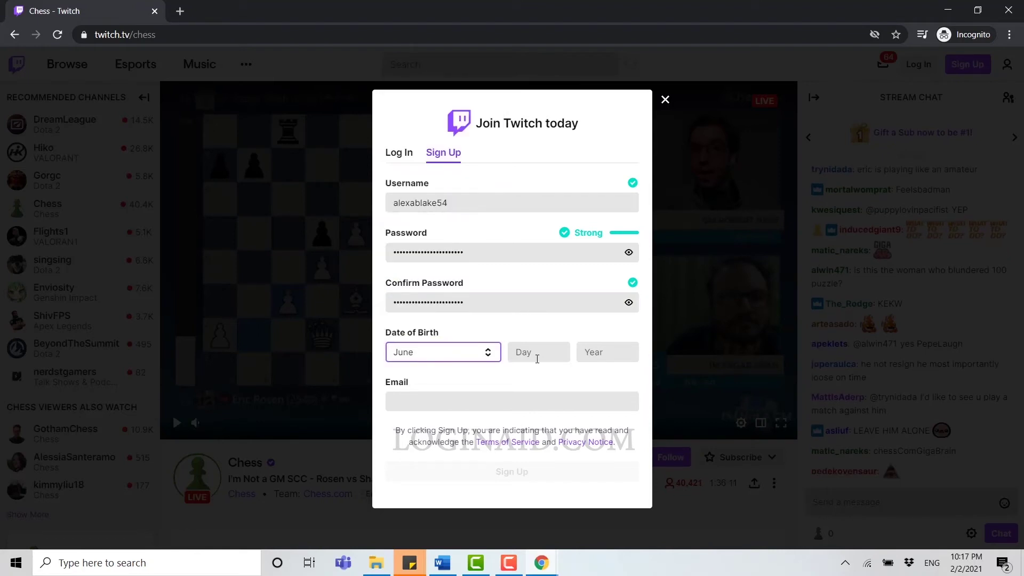
{"action": "left_click", "coordinate": [538, 352]}
{"action": "type", "text": "14"}
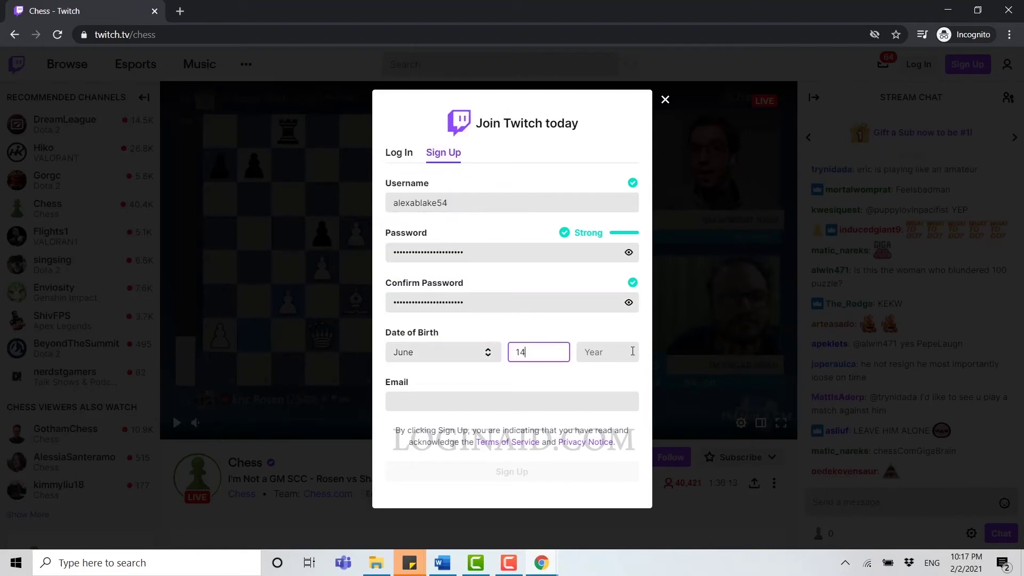
{"action": "left_click", "coordinate": [608, 352]}
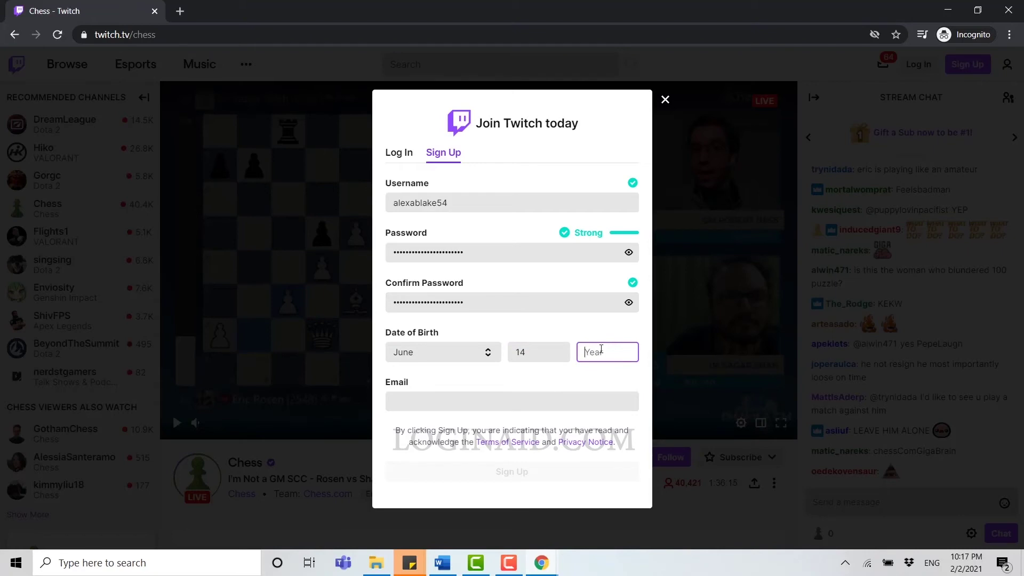
{"action": "type", "text": "1996"}
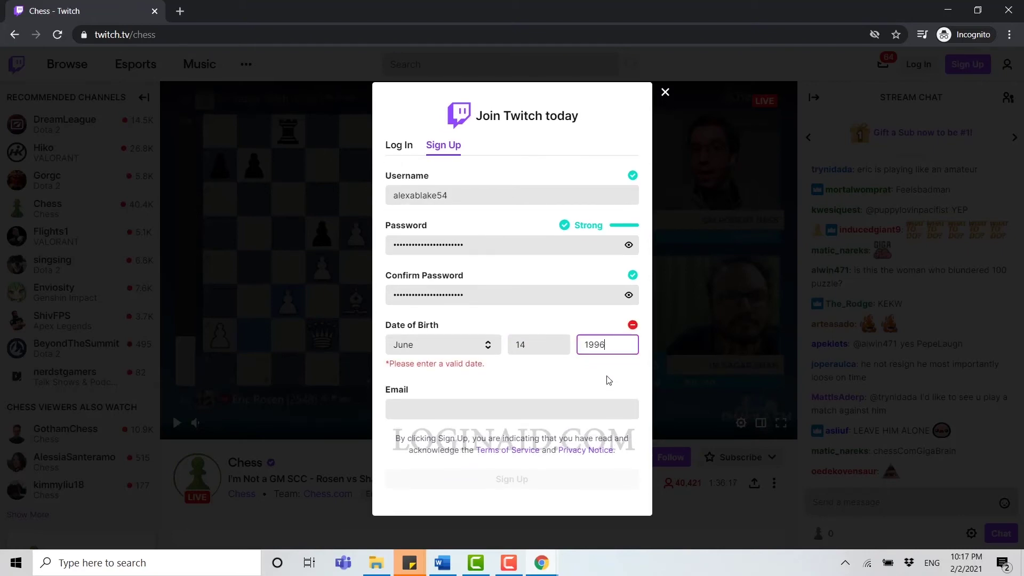
{"action": "left_click", "coordinate": [508, 382]}
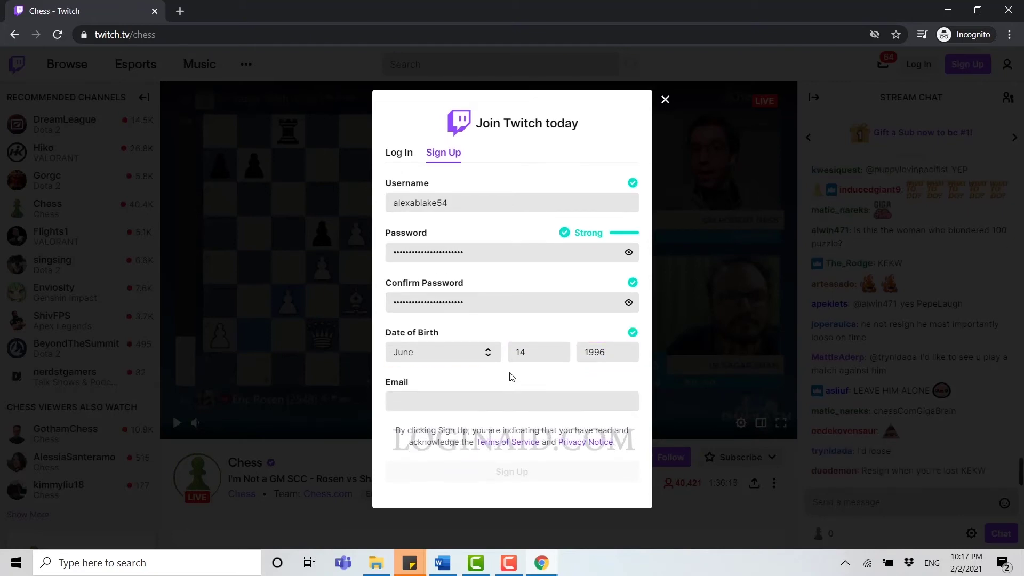
{"action": "left_click", "coordinate": [488, 398]}
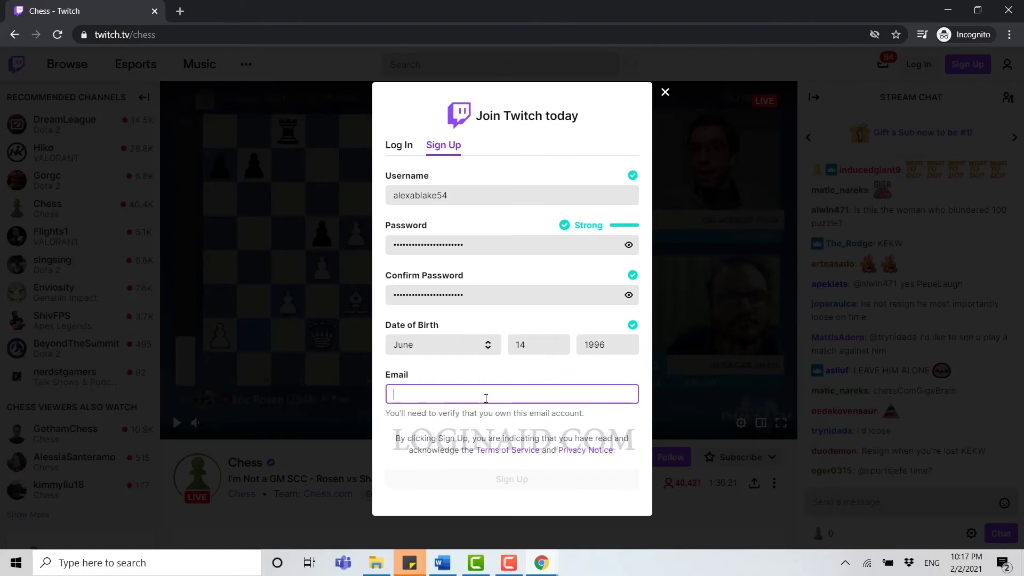
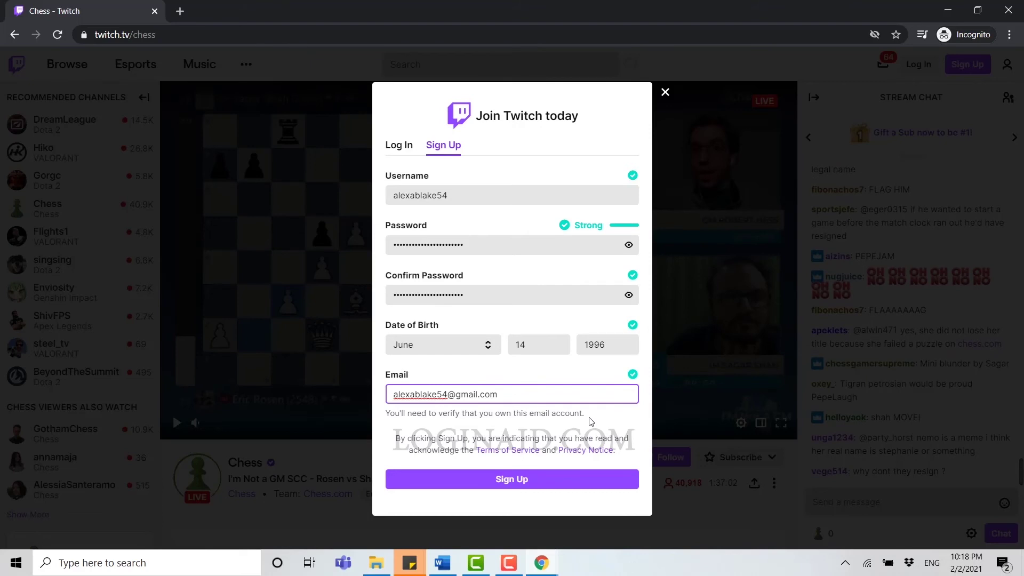
{"action": "left_click", "coordinate": [520, 480]}
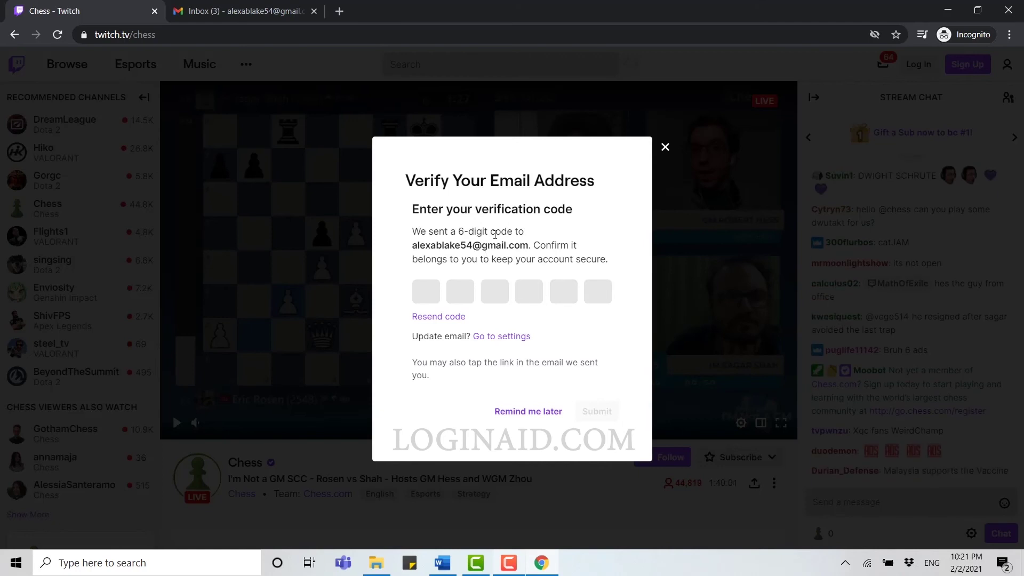
Switch to the Gmail inbox tab to find Twitch's verification email.
{"action": "left_click", "coordinate": [224, 11]}
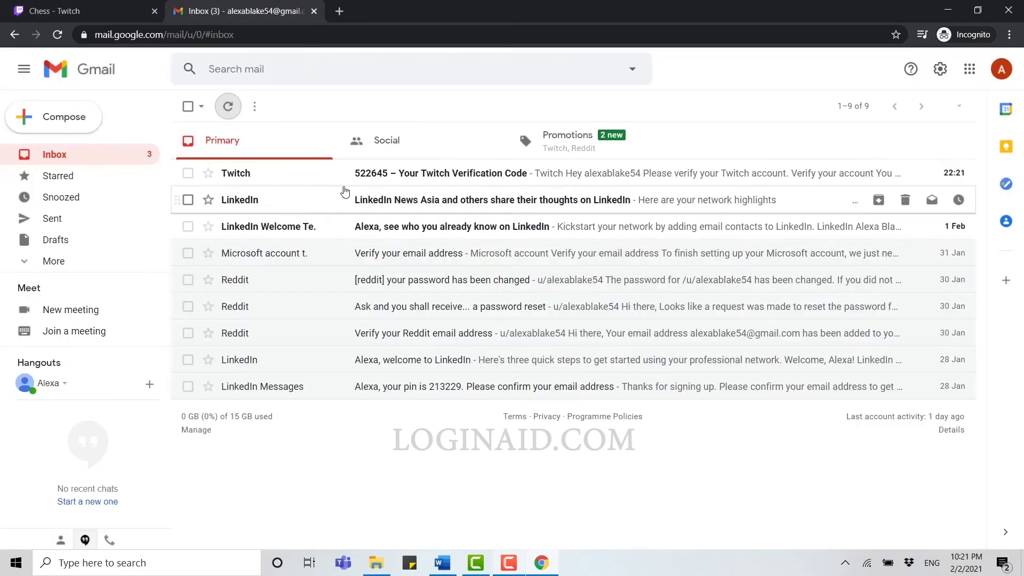
{"action": "left_click", "coordinate": [393, 178]}
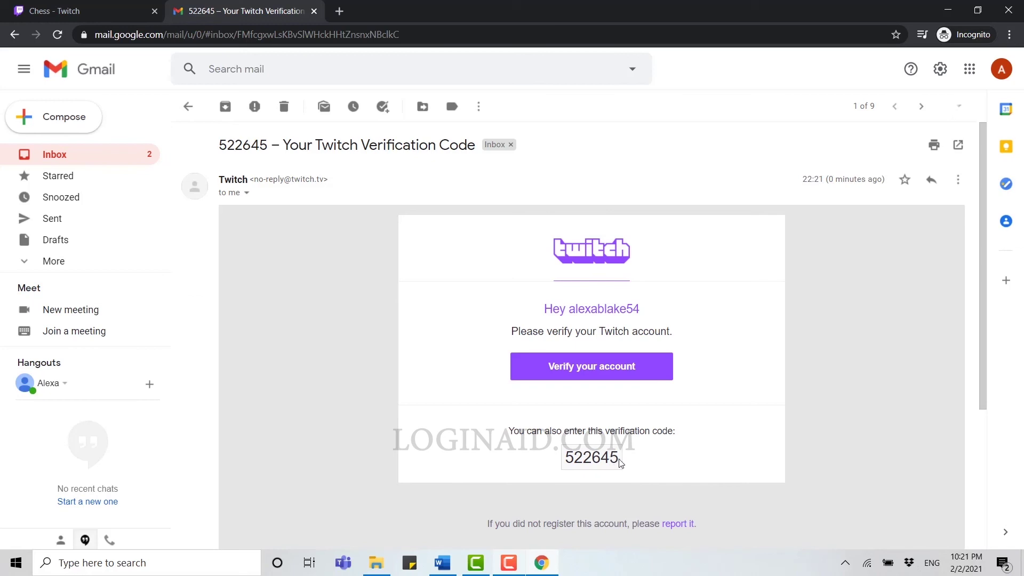
{"action": "left_click_drag", "start_coordinate": [619, 460], "coordinate": [565, 462]}
{"action": "key", "text": "ctrl+c"}
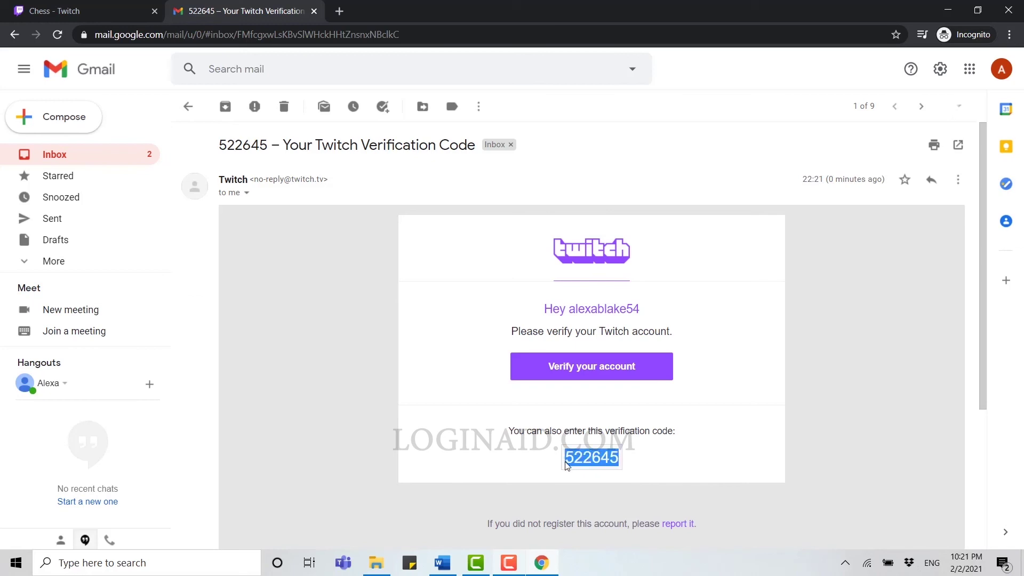
{"action": "left_click", "coordinate": [156, 5]}
{"action": "left_click", "coordinate": [427, 293]}
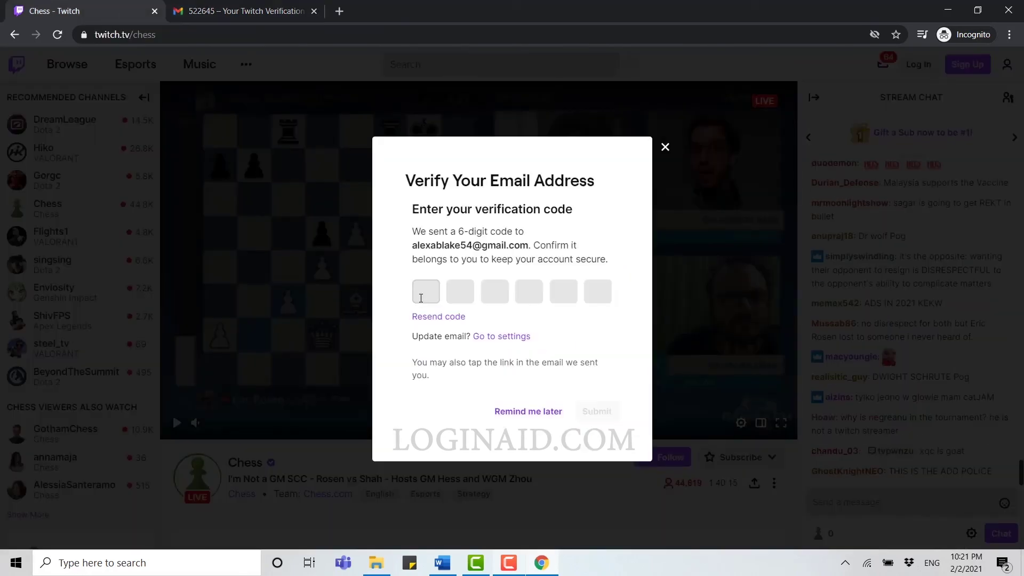
{"action": "key", "text": "ctrl+v"}
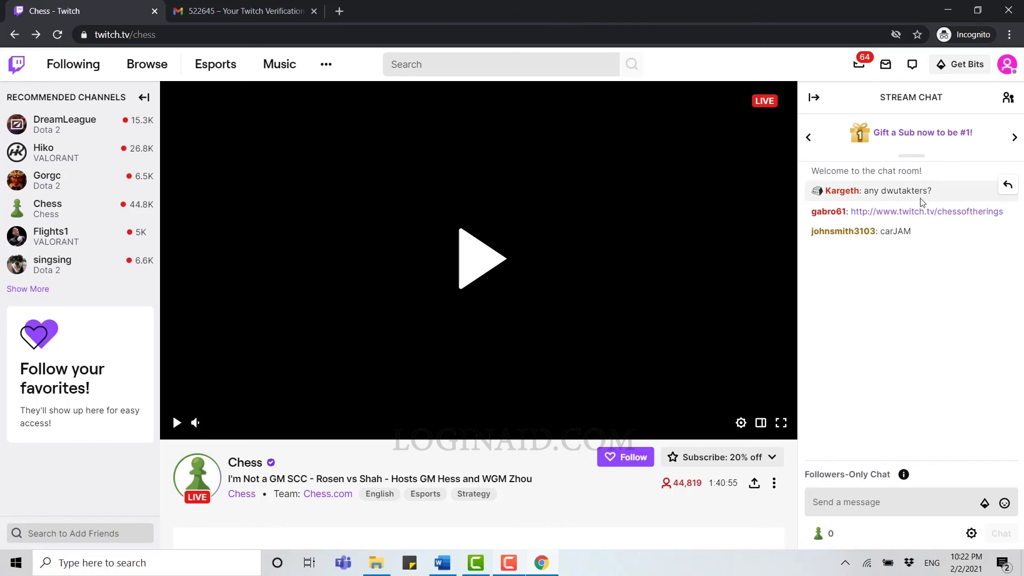
{"action": "left_click", "coordinate": [1007, 70]}
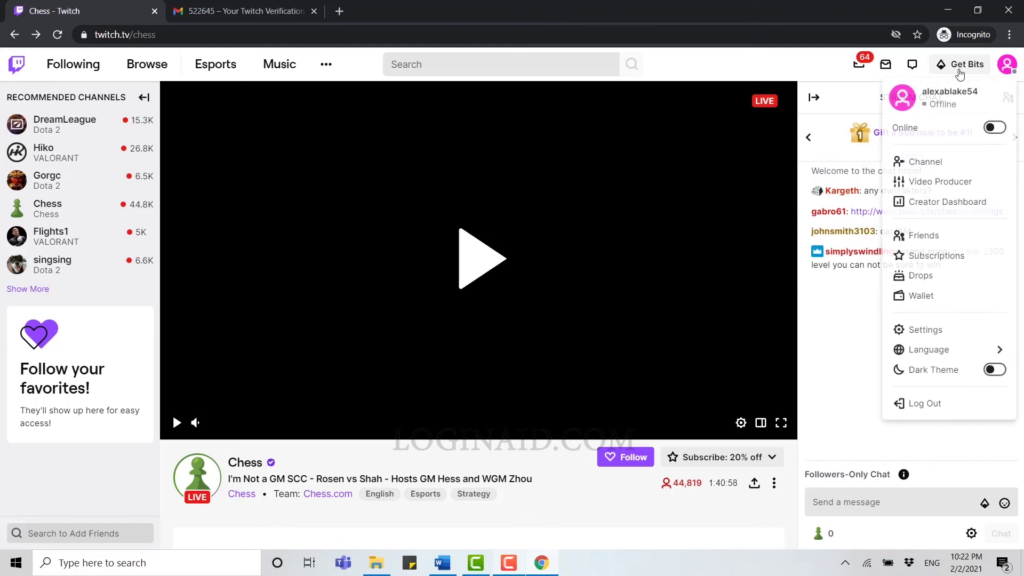
Go to the account Settings page and scroll back up to the Profile section.
{"action": "left_click", "coordinate": [896, 101]}
{"action": "scroll", "coordinate": [424, 285], "scroll_direction": "down", "scroll_amount": 4}
{"action": "scroll", "coordinate": [424, 284], "scroll_direction": "down", "scroll_amount": 1}
{"action": "scroll", "coordinate": [425, 286], "scroll_direction": "down", "scroll_amount": 2}
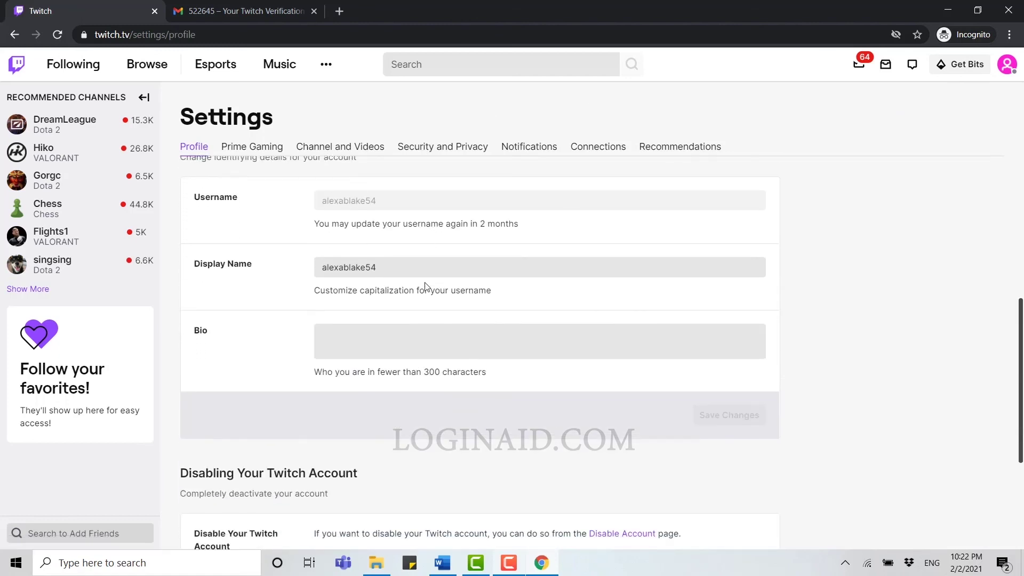
{"action": "scroll", "coordinate": [425, 286], "scroll_direction": "up", "scroll_amount": 5}
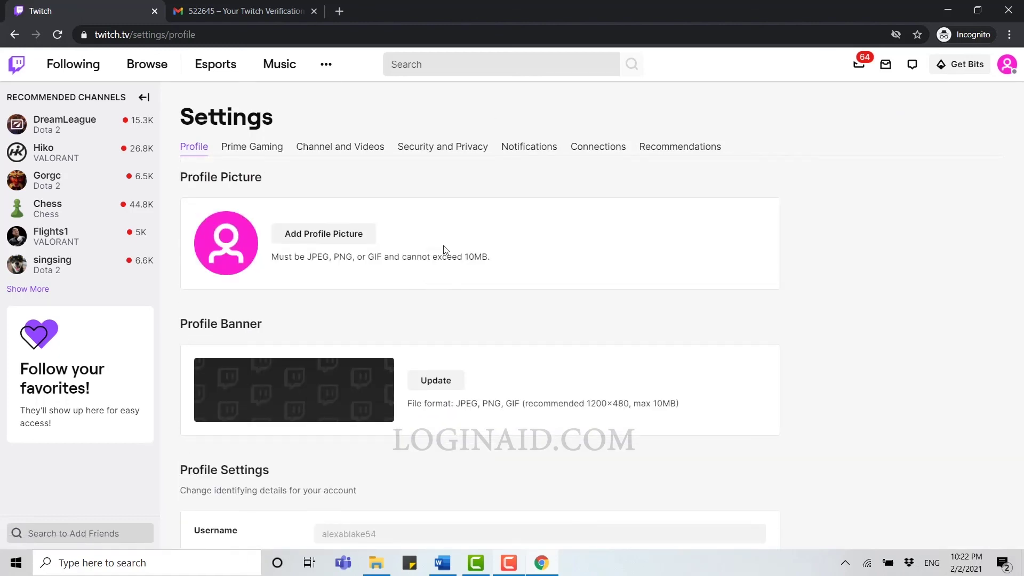